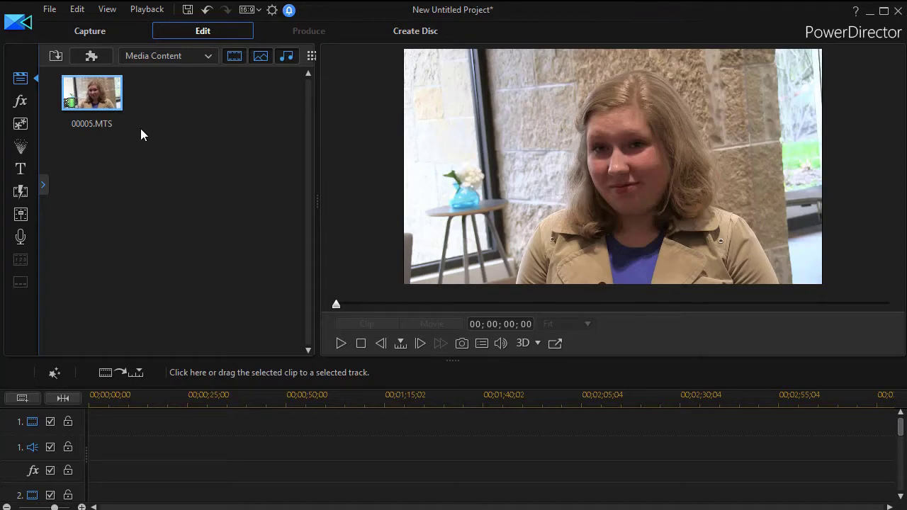
Place 00005.MTS on track 1 and the Default title on track 2 above it
drag(96, 98, 96, 449)
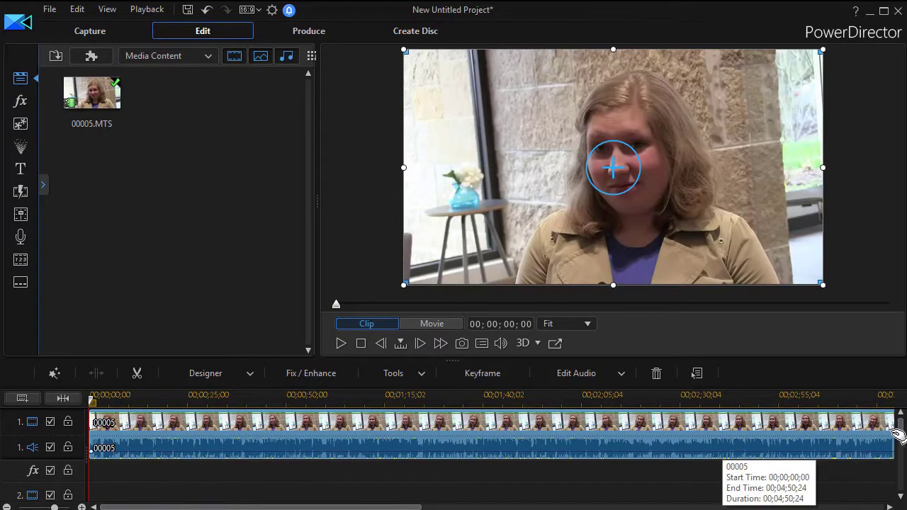
click(21, 170)
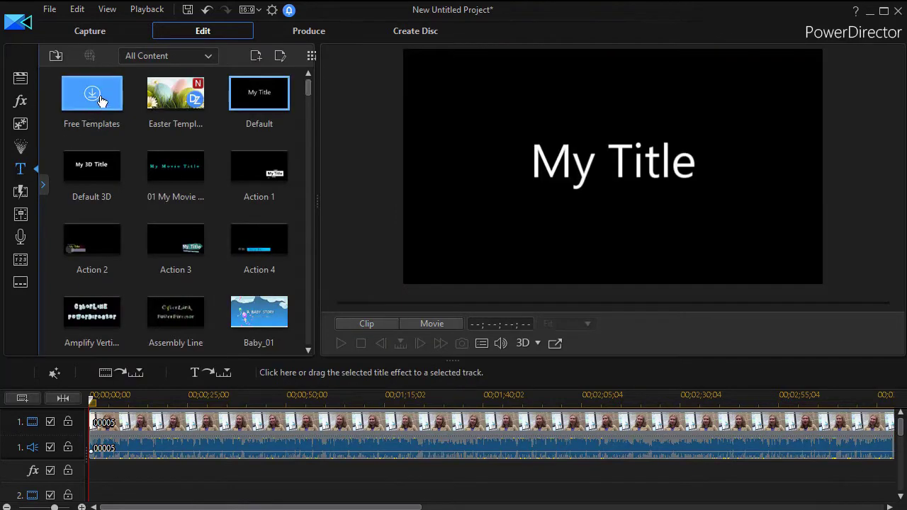
drag(271, 105, 83, 440)
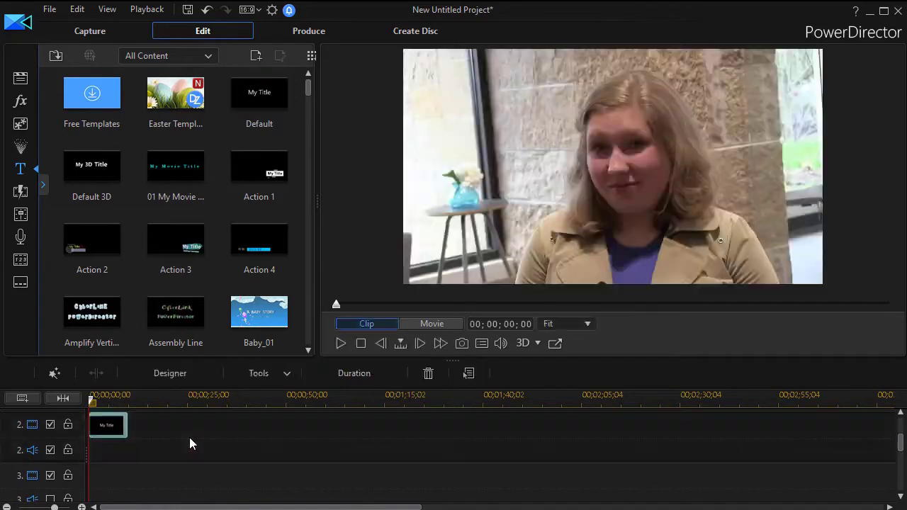
Stretch the title clip to about 29;20 and open it in Title Designer
click(129, 425)
drag(131, 426, 205, 428)
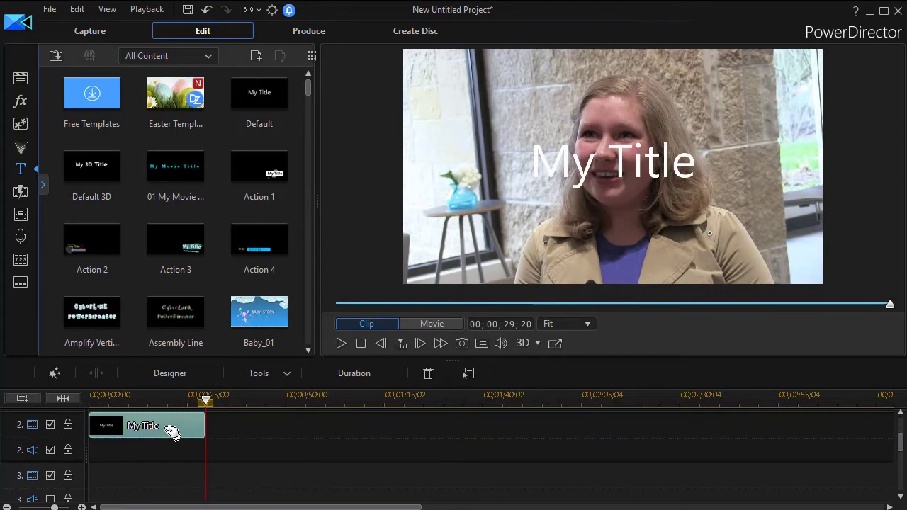
double_click(164, 429)
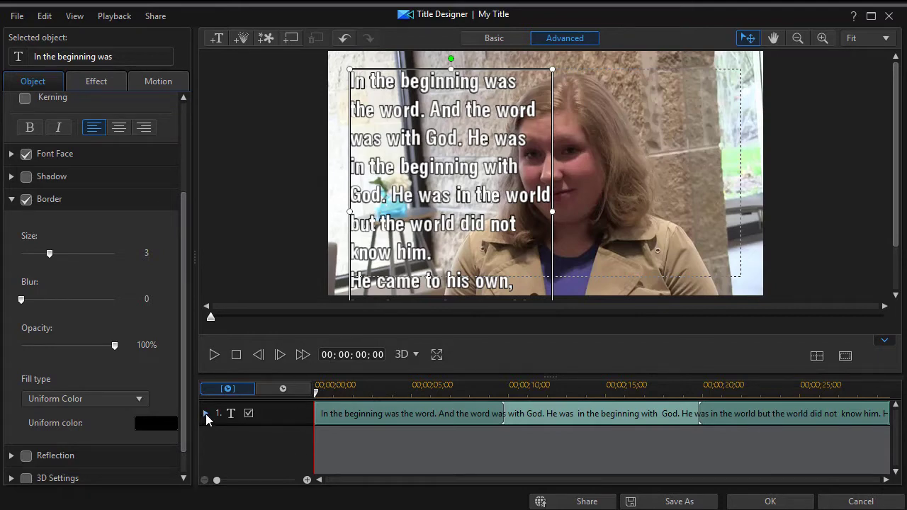
Expand the title's track 1 motion keyframe rows
click(205, 414)
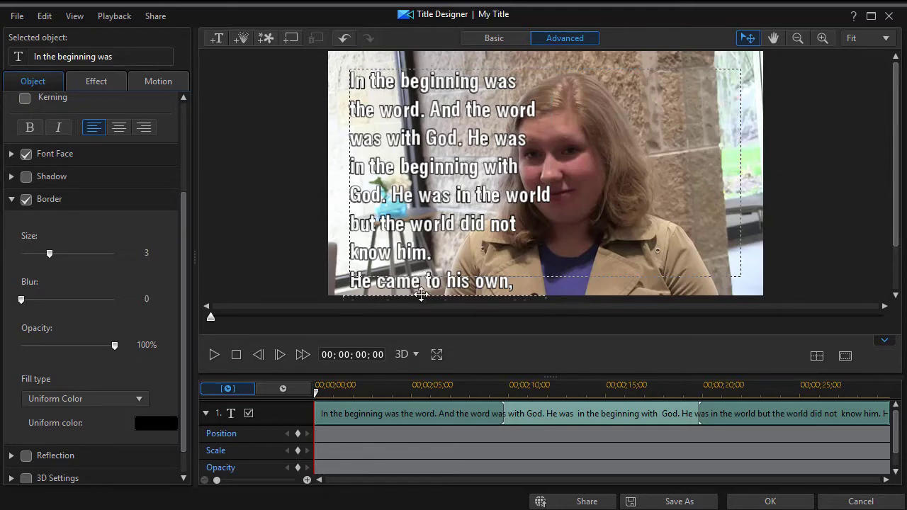
Move the title just below the frame, keyframe its position at 0, and advance to 18;15
drag(429, 296, 399, 331)
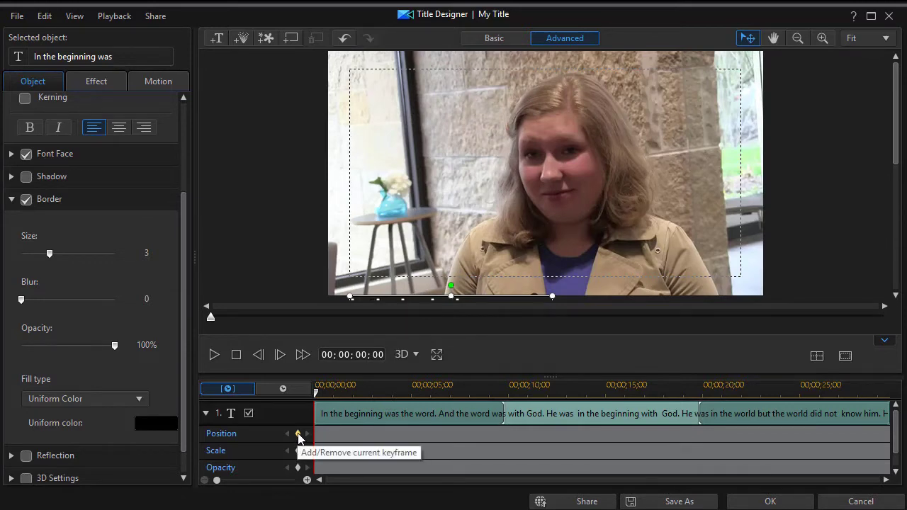
click(298, 434)
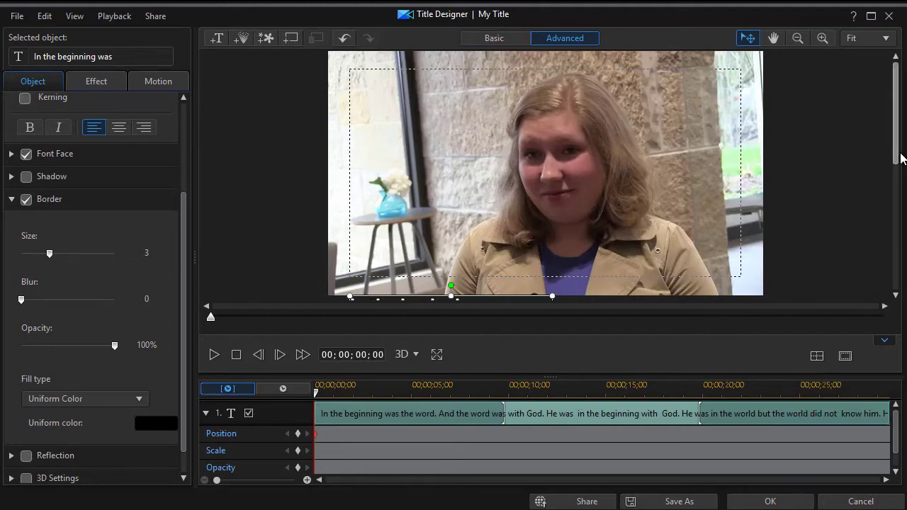
mouse_move(900, 159)
mouse_down()
mouse_move(899, 189)
mouse_move(899, 163)
mouse_up()
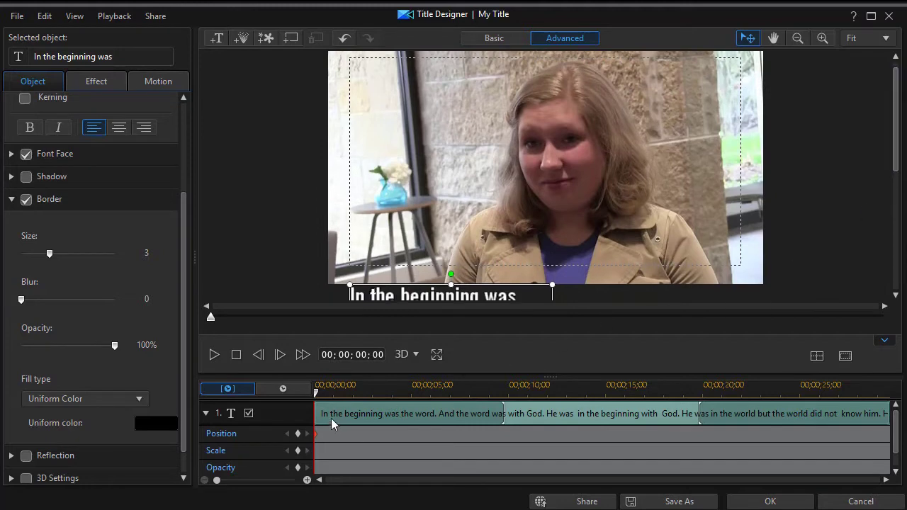
drag(316, 392, 679, 417)
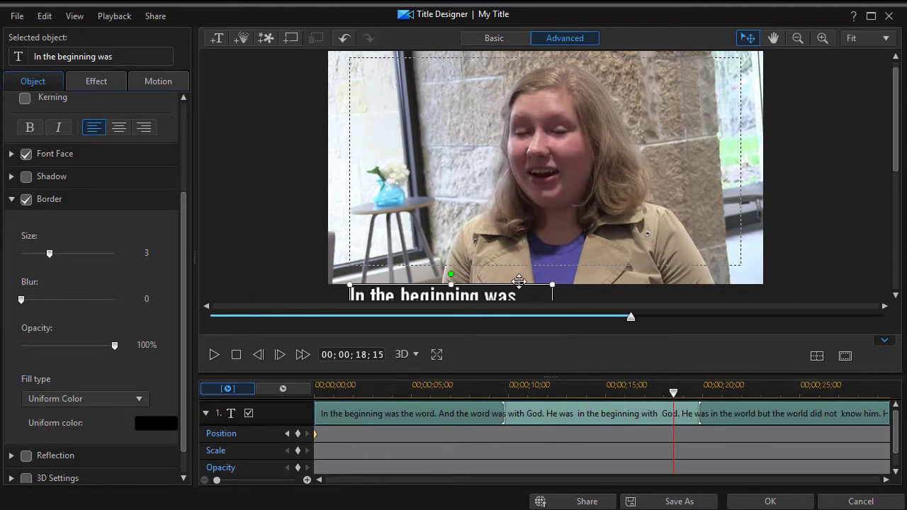
Raise the title text above the top of the frame at 18;15
click(526, 194)
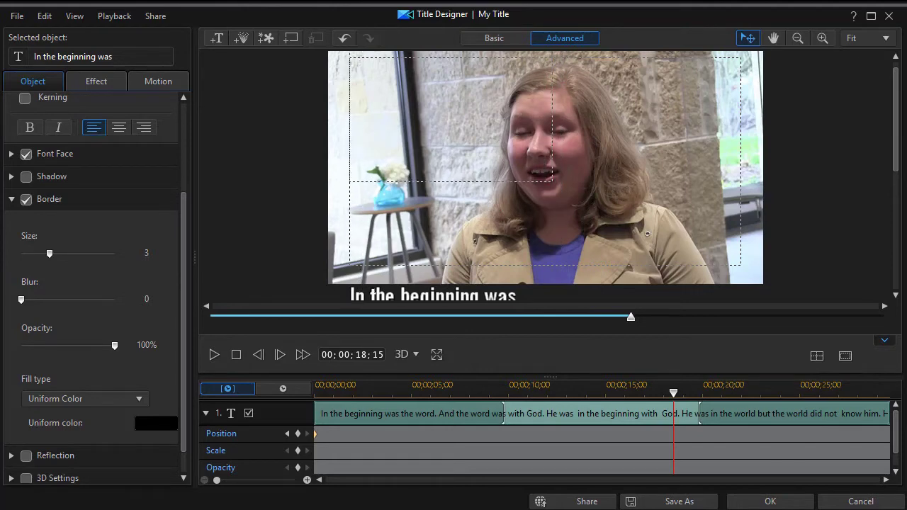
click(451, 181)
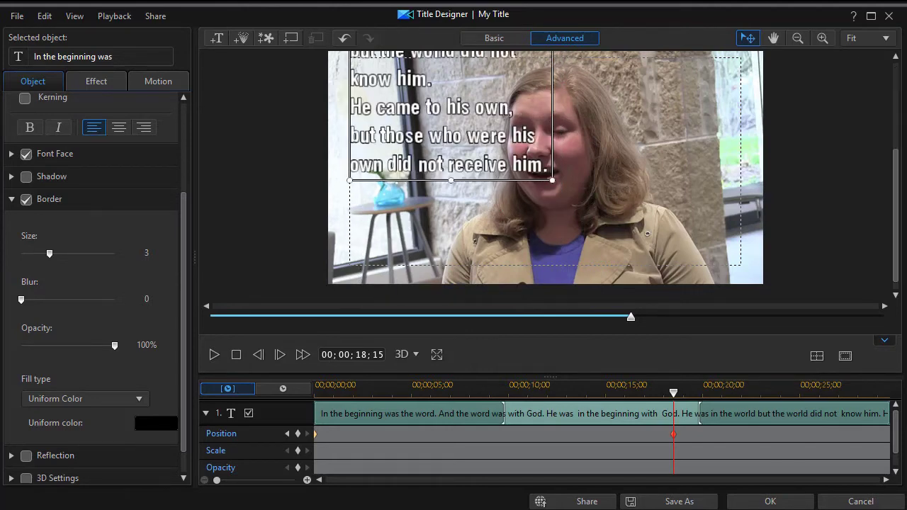
click(487, 185)
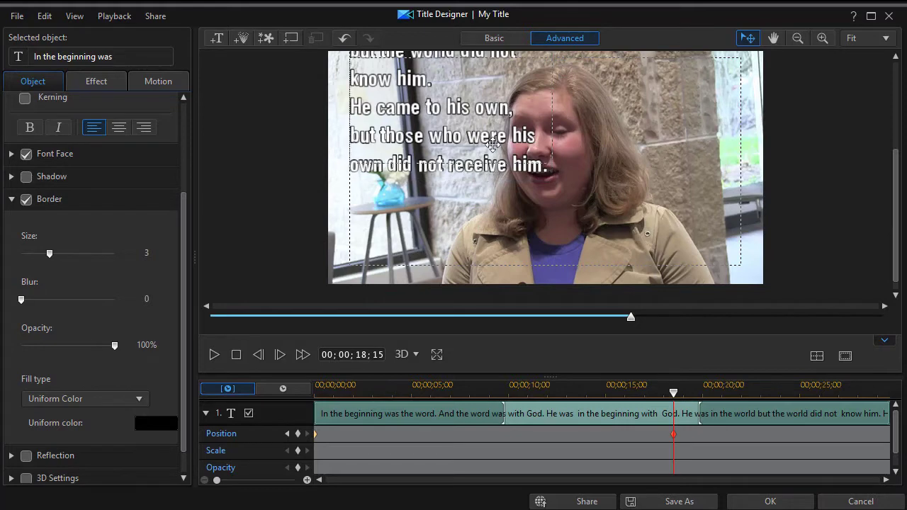
click(483, 50)
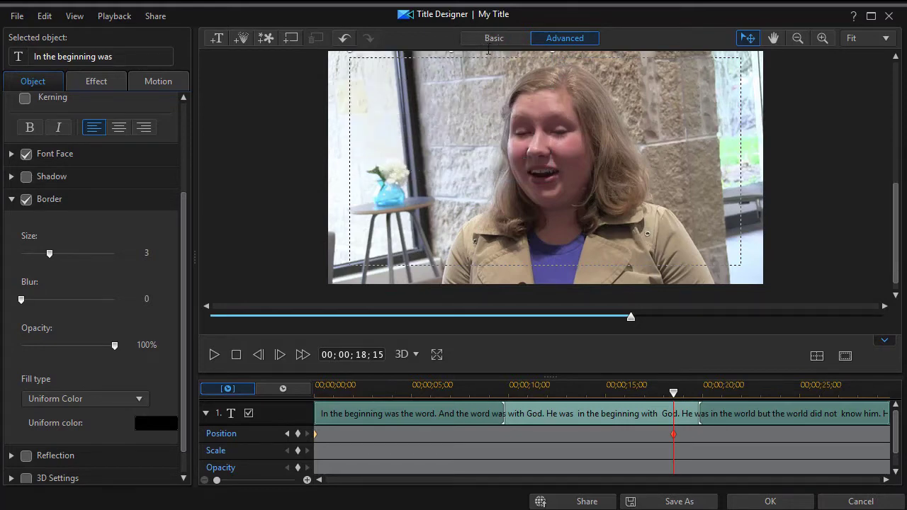
drag(894, 187, 886, 133)
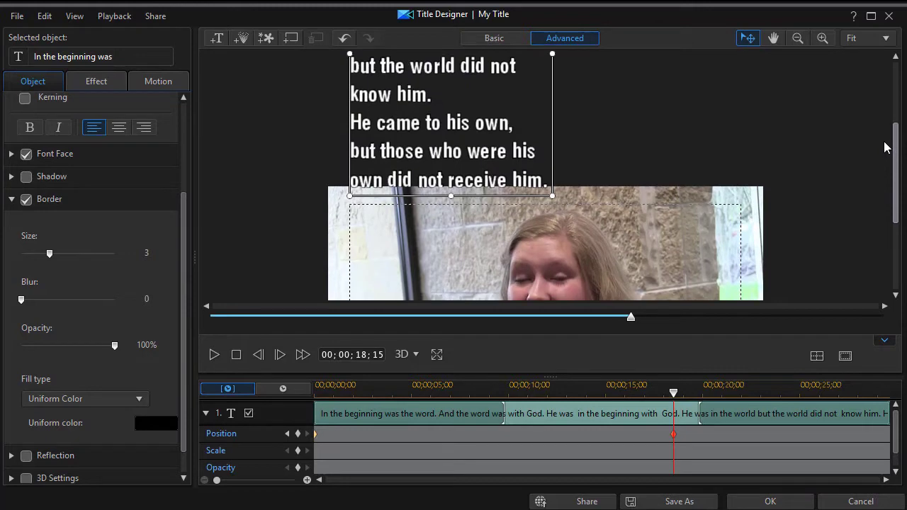
click(482, 192)
click(483, 190)
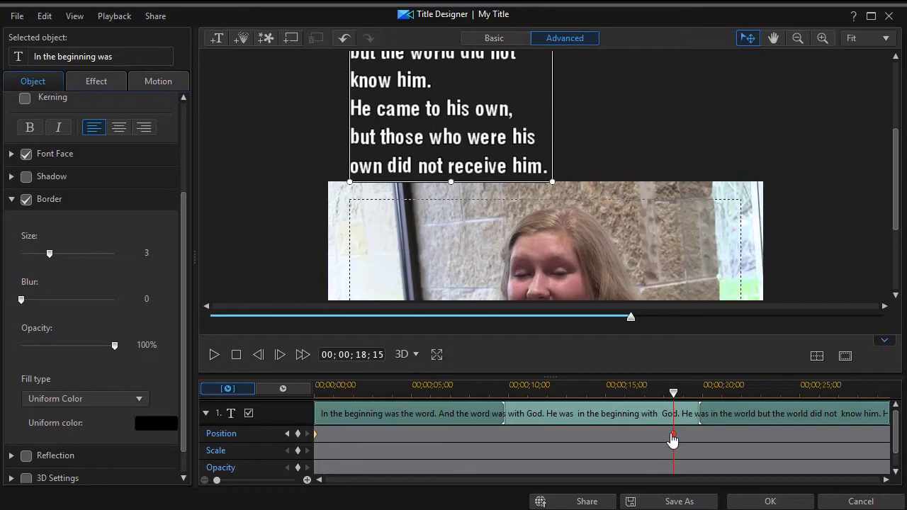
click(212, 315)
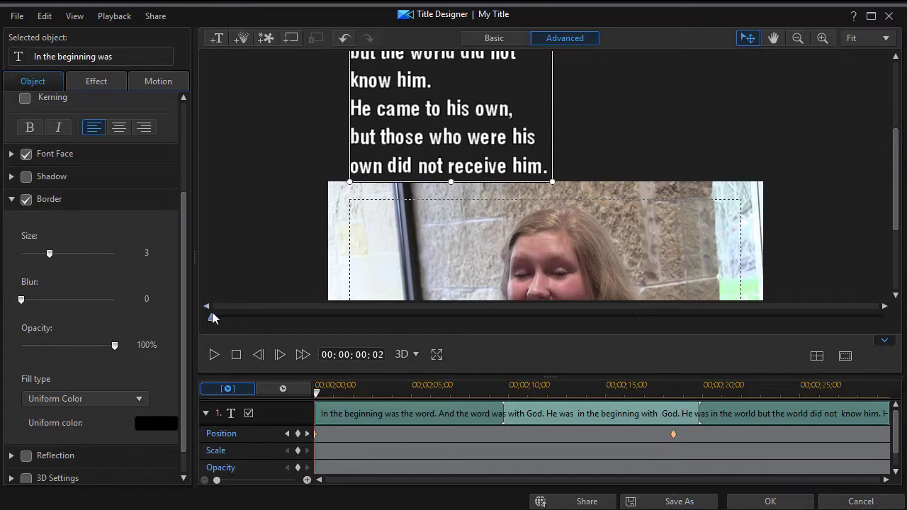
drag(893, 190, 895, 254)
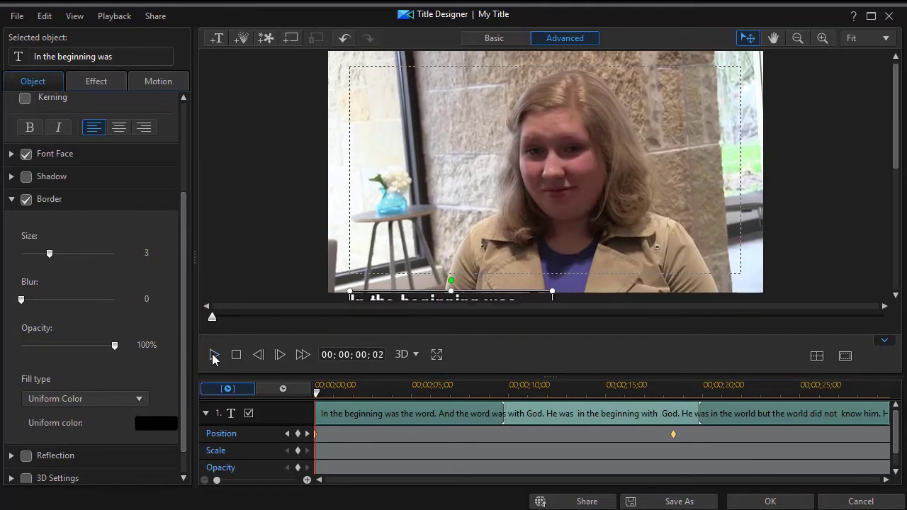
click(214, 356)
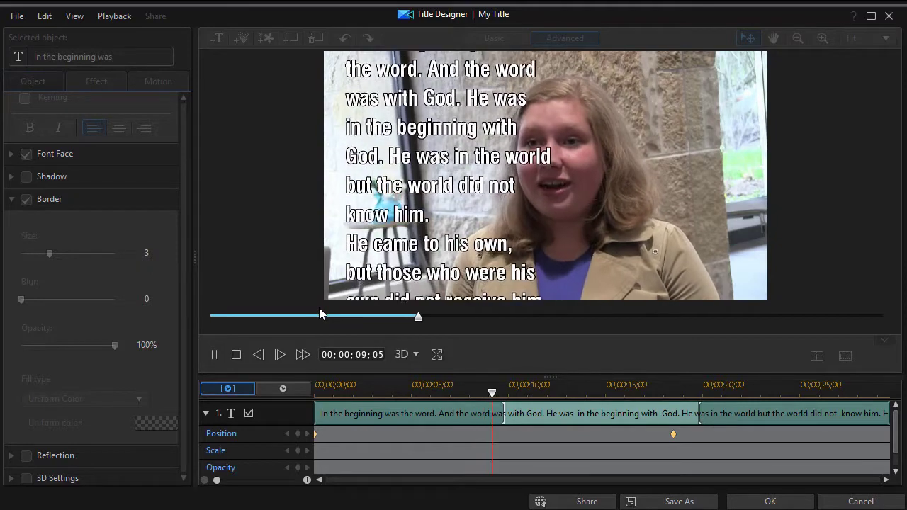
click(213, 353)
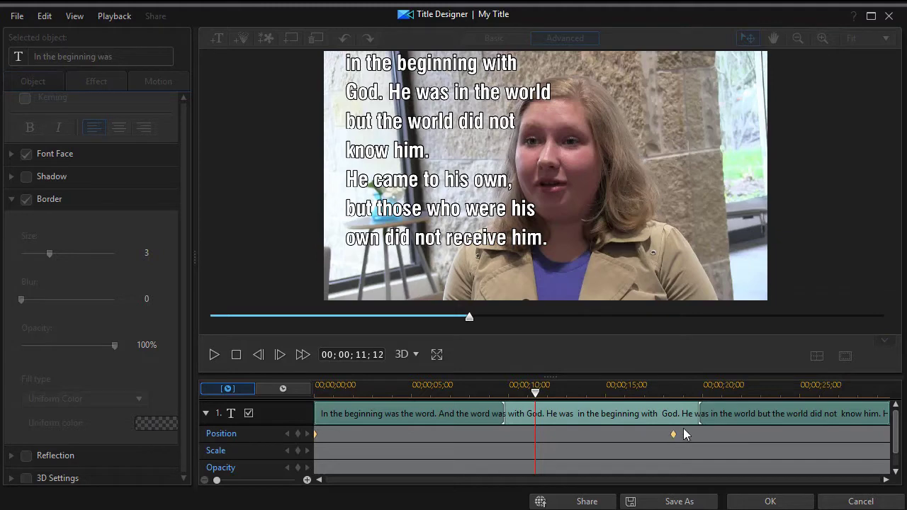
click(768, 502)
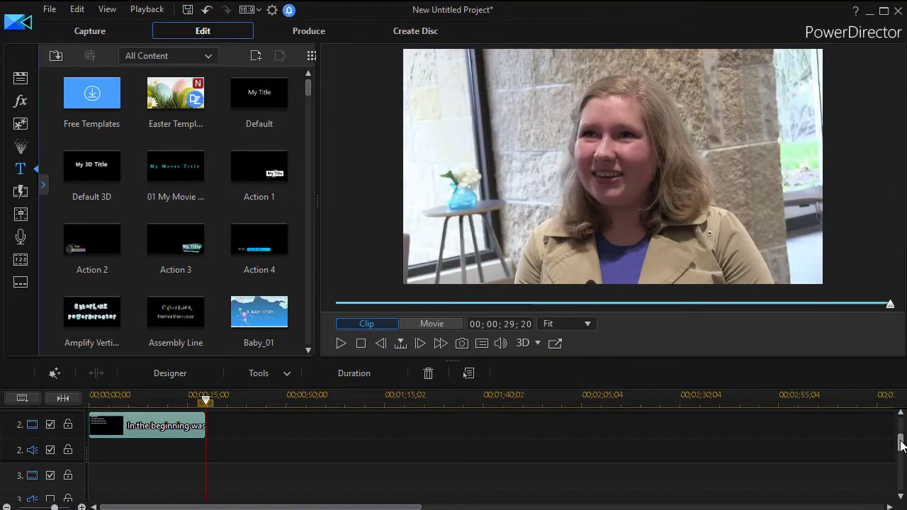
Select the interview clip on track 1
scroll(900, 440, up, 1)
scroll(903, 441, up, 2)
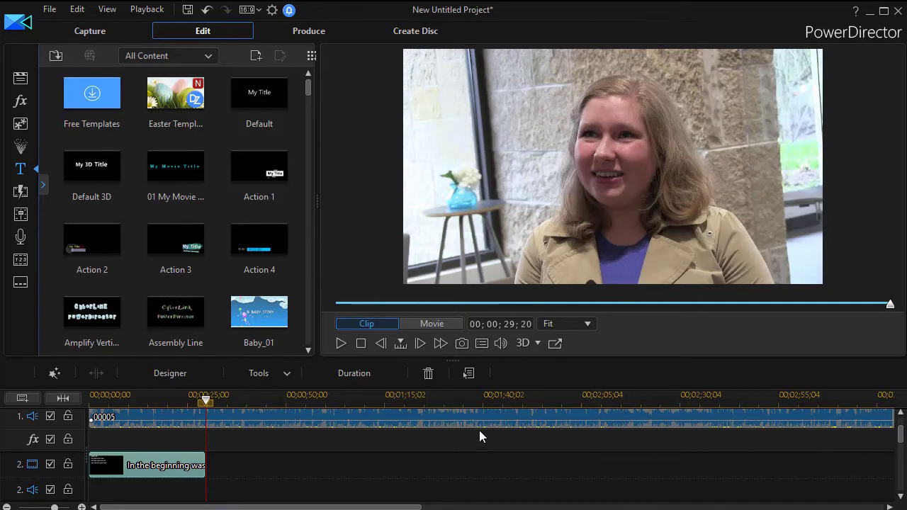
click(268, 424)
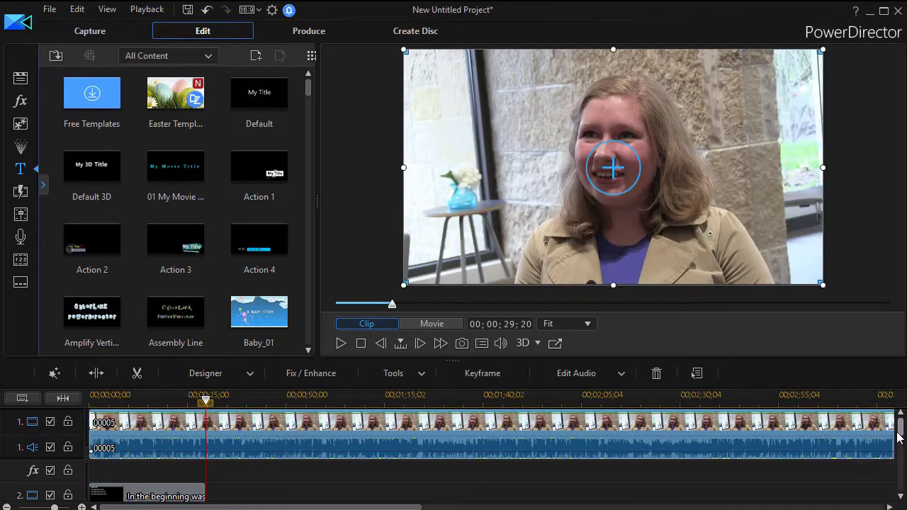
scroll(899, 434, down, 2)
scroll(899, 434, up, 2)
scroll(899, 433, down, 1)
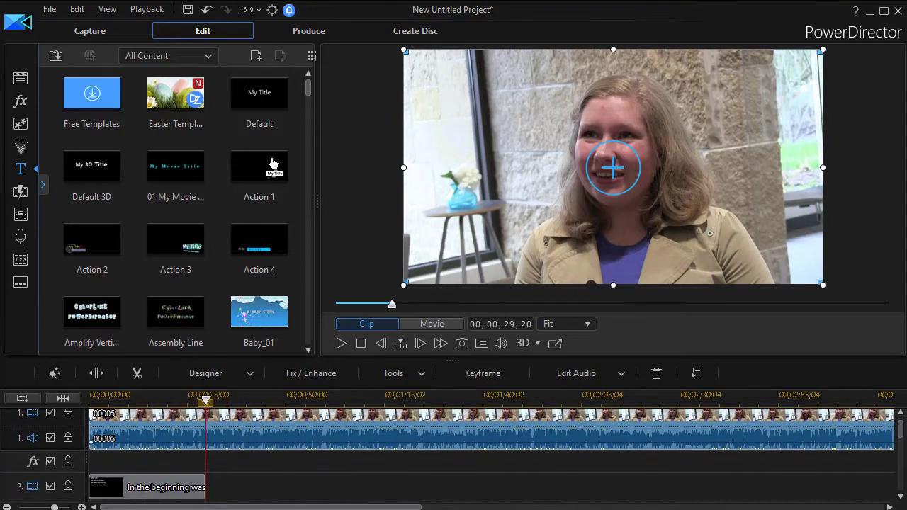
Pick 00005.MTS in the Media Room and drop it on track 3 at 00;00;00;00
click(20, 79)
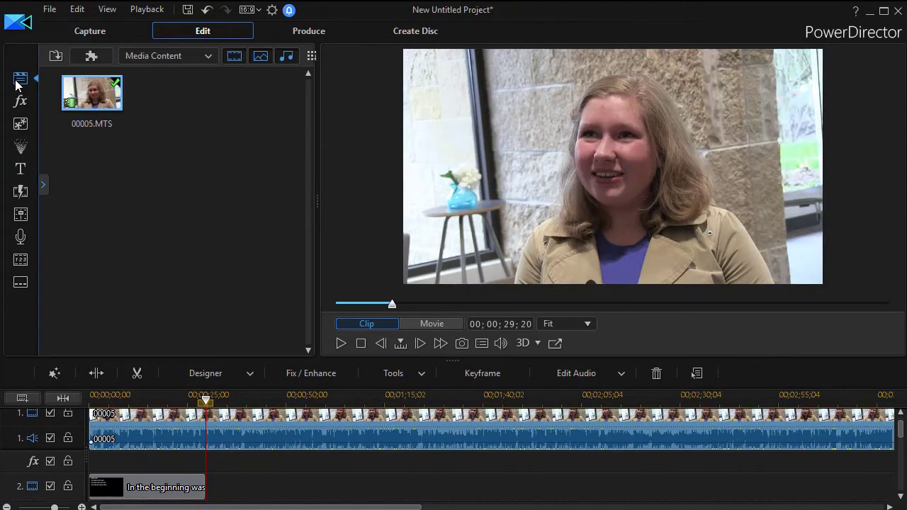
click(84, 96)
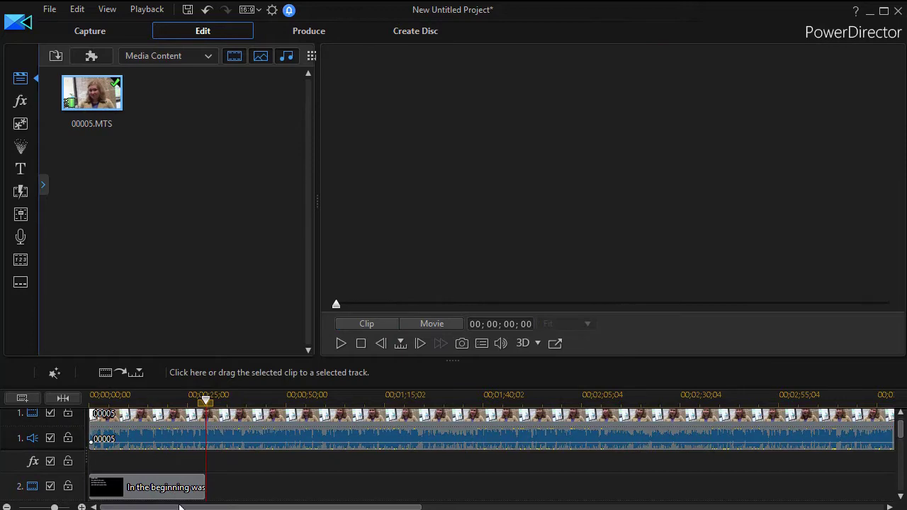
scroll(269, 500, down, 4)
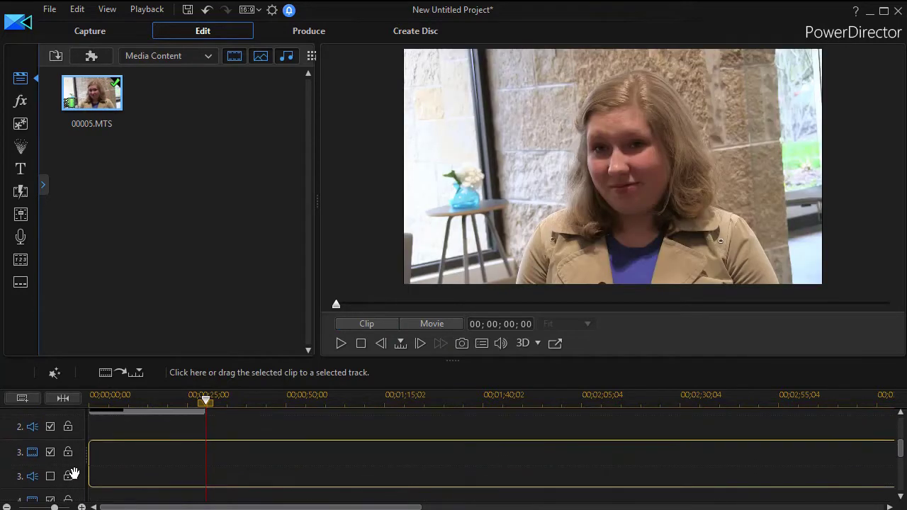
drag(60, 480, 99, 461)
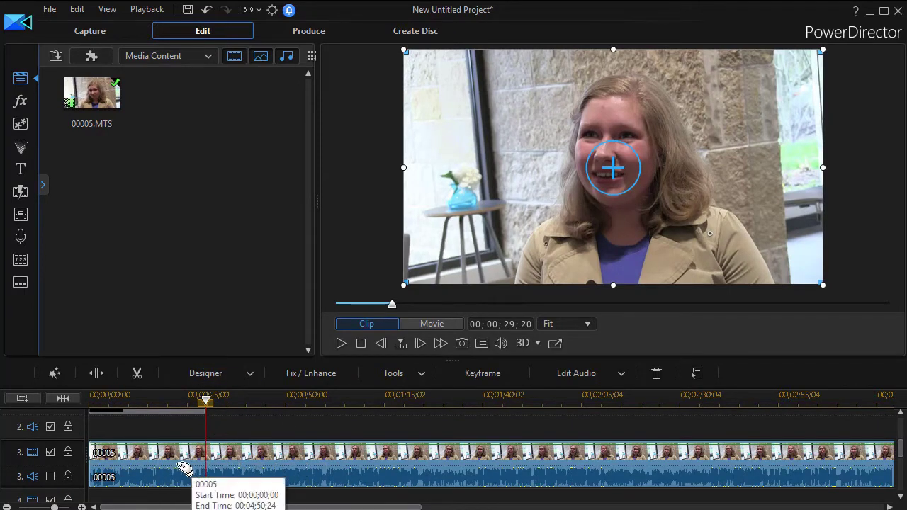
Apply the horizontal top-and-bottom bars mask to the track-3 clip and widen it slightly
click(249, 375)
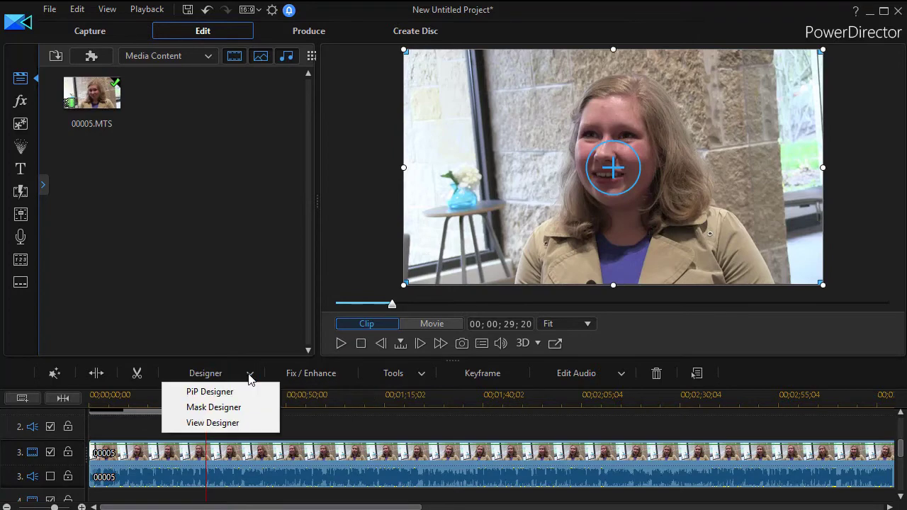
click(227, 411)
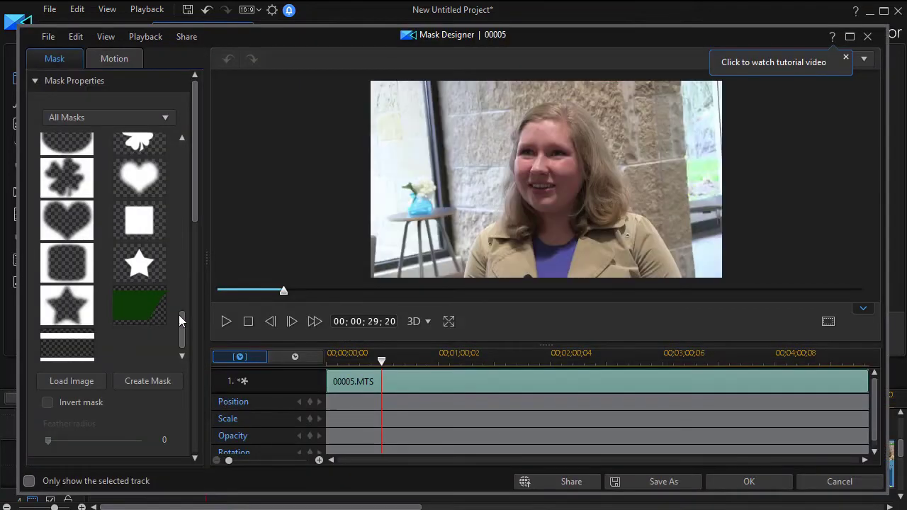
scroll(181, 322, down, 1)
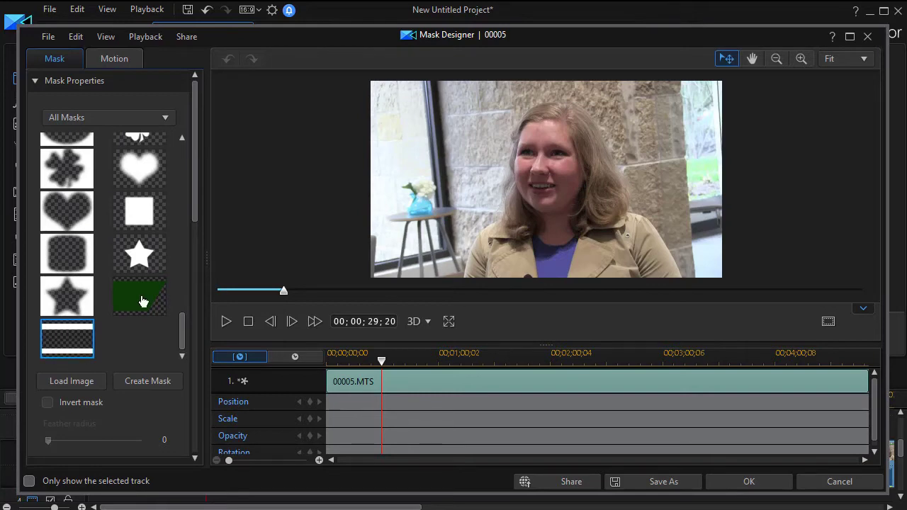
click(89, 343)
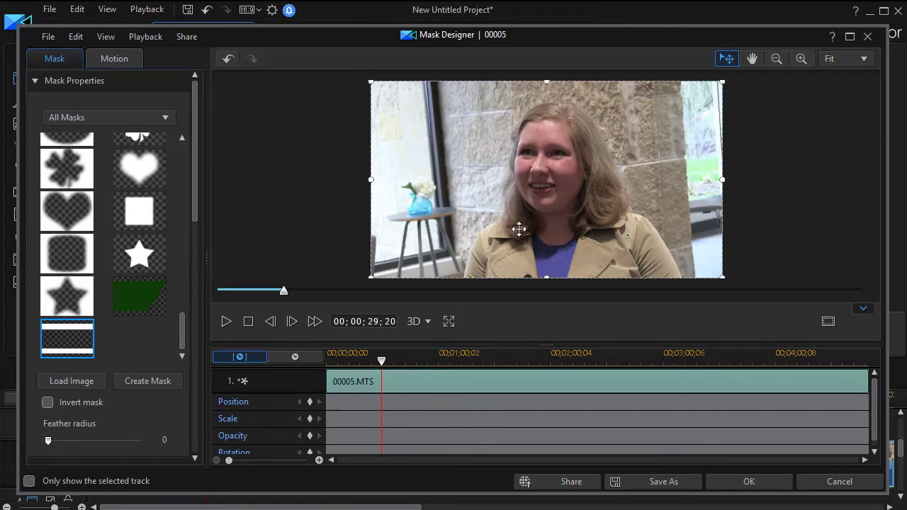
drag(370, 277, 369, 281)
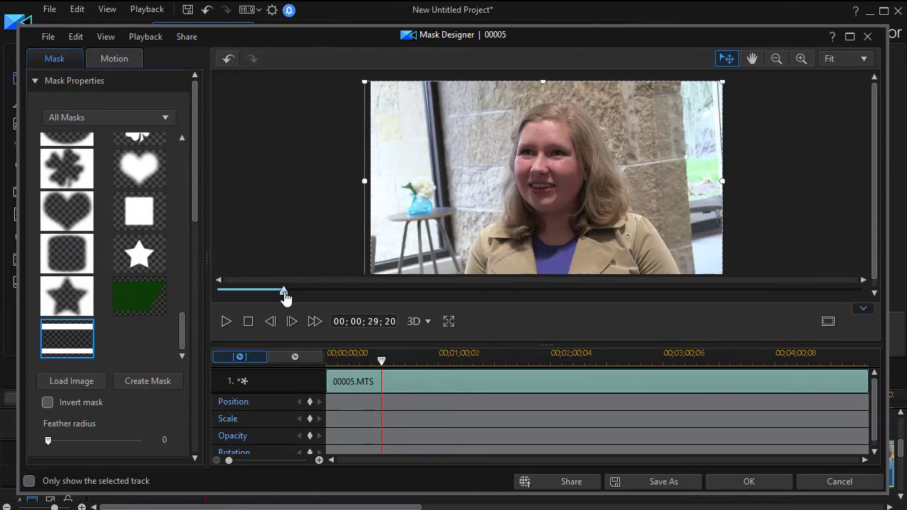
Preview the masked clip from the start and accept the mask
drag(284, 298, 212, 297)
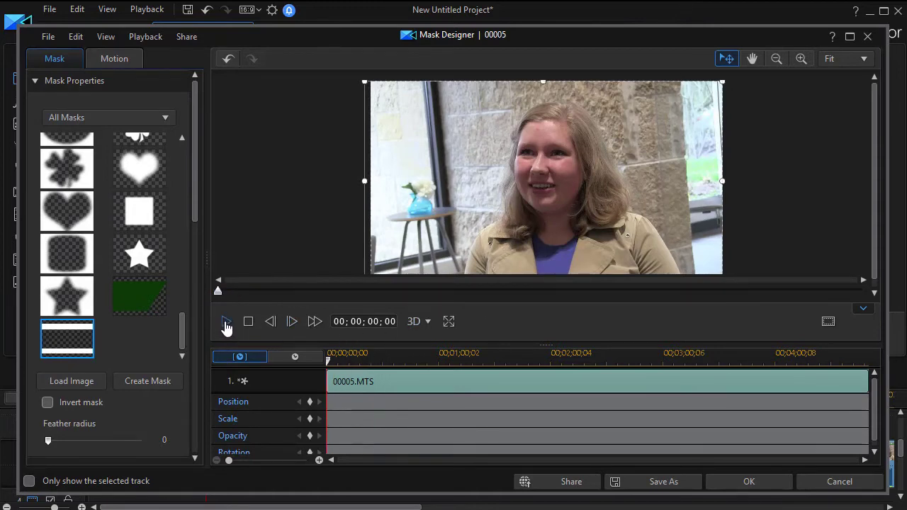
click(227, 323)
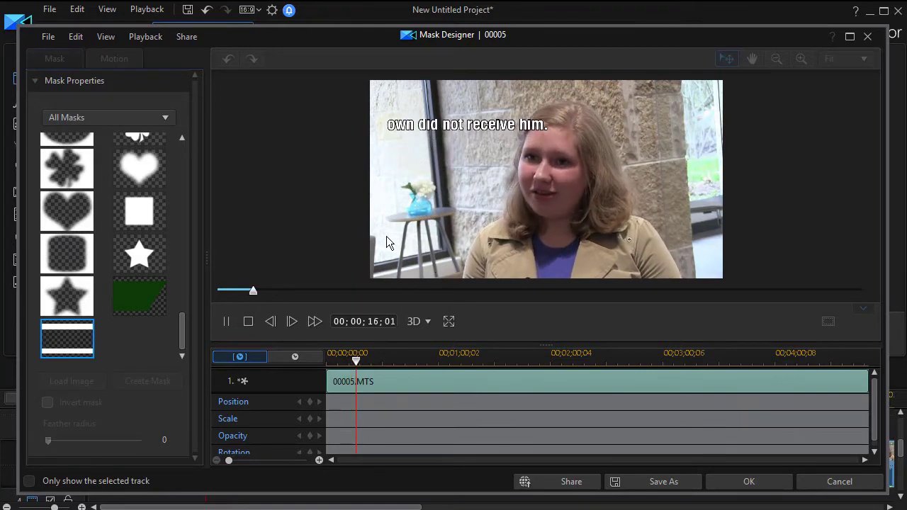
click(750, 484)
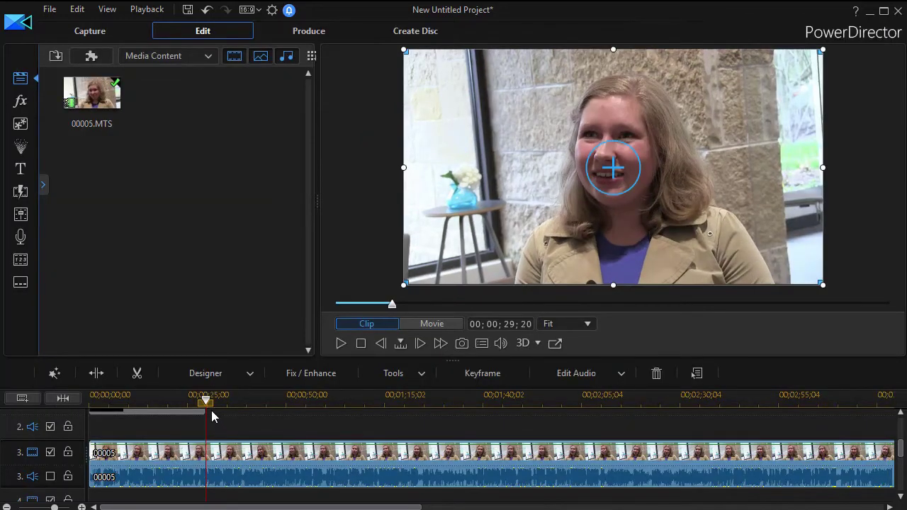
Play the movie from the start with a wider preview, pause it, and select the track-3 clip
drag(203, 401, 36, 403)
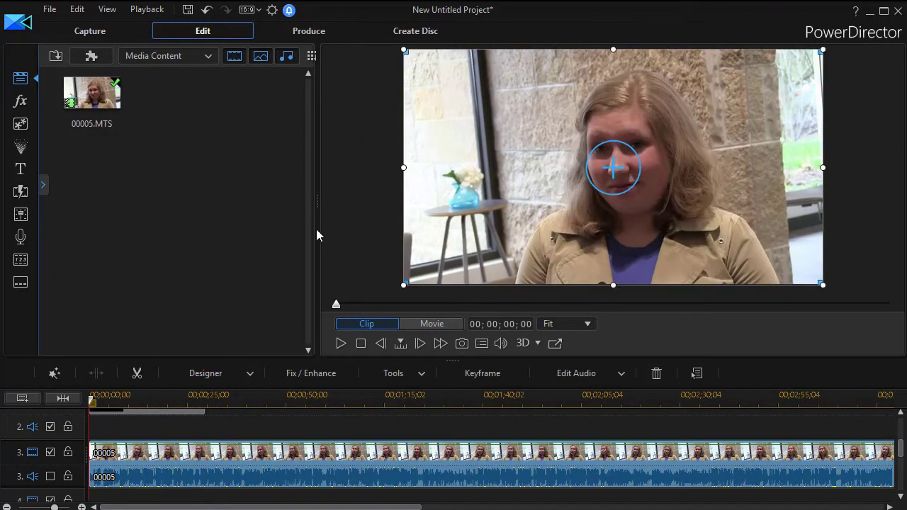
drag(275, 197, 273, 198)
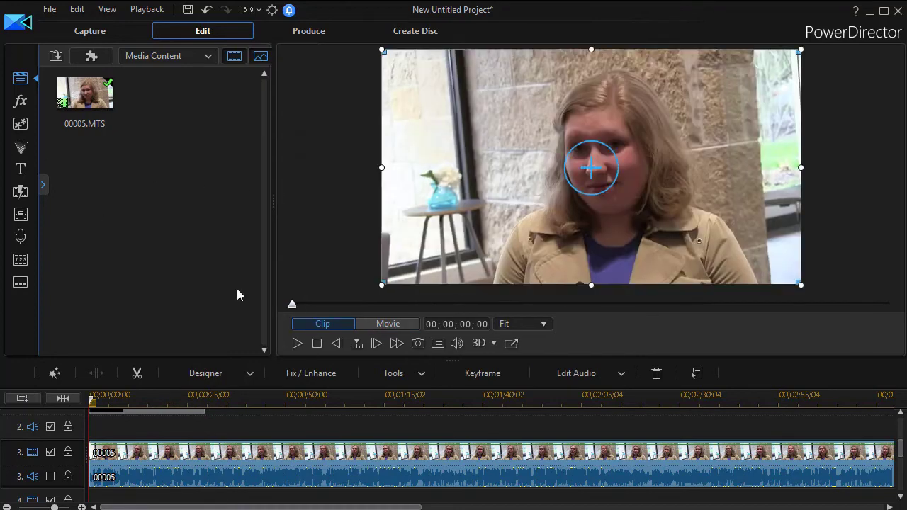
click(298, 341)
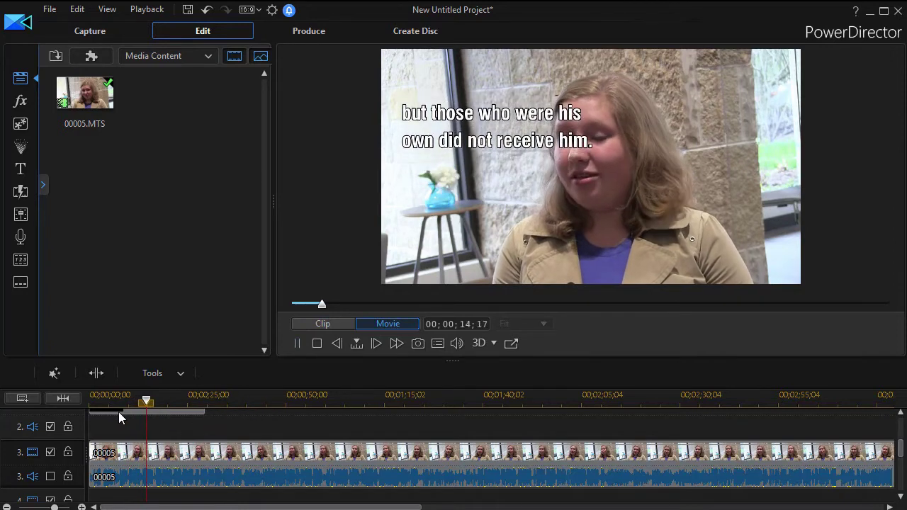
click(297, 344)
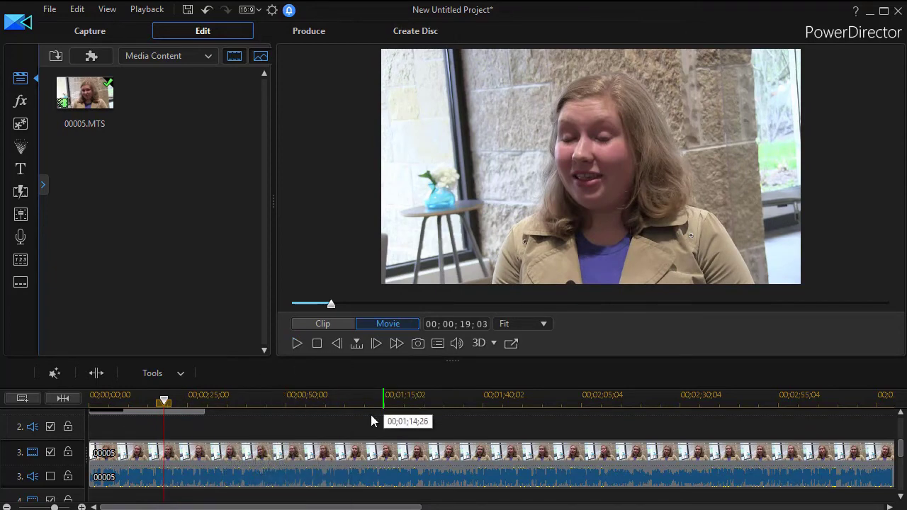
click(296, 453)
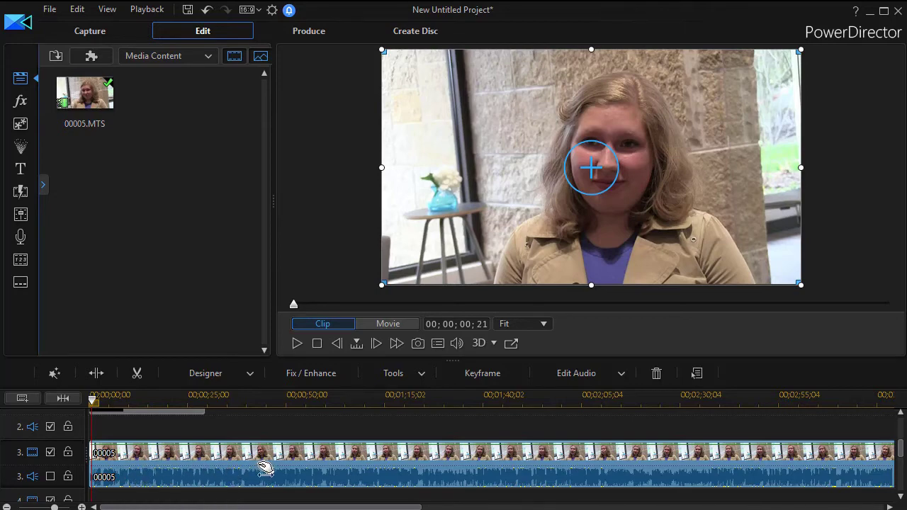
click(250, 376)
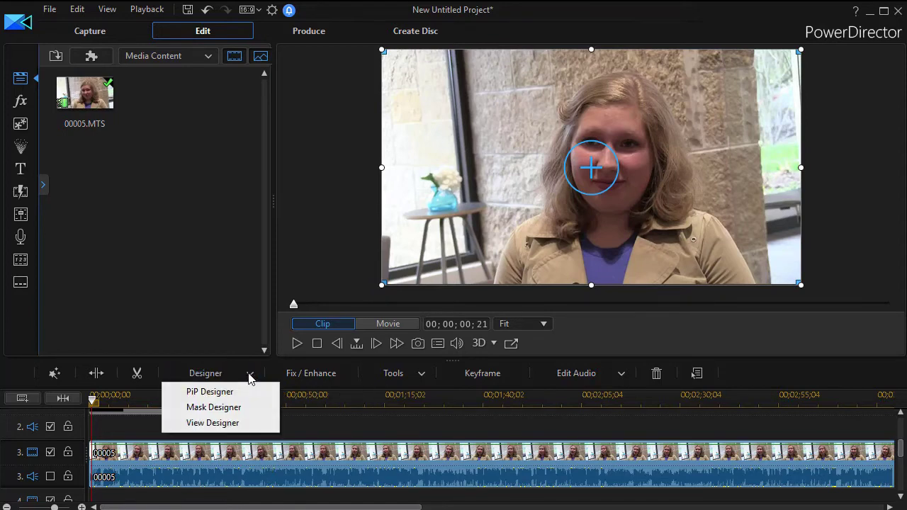
click(232, 407)
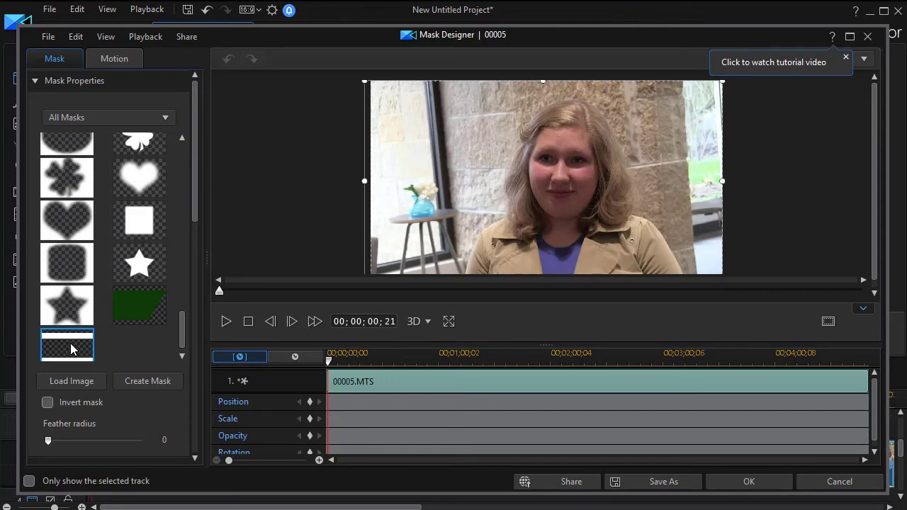
click(828, 485)
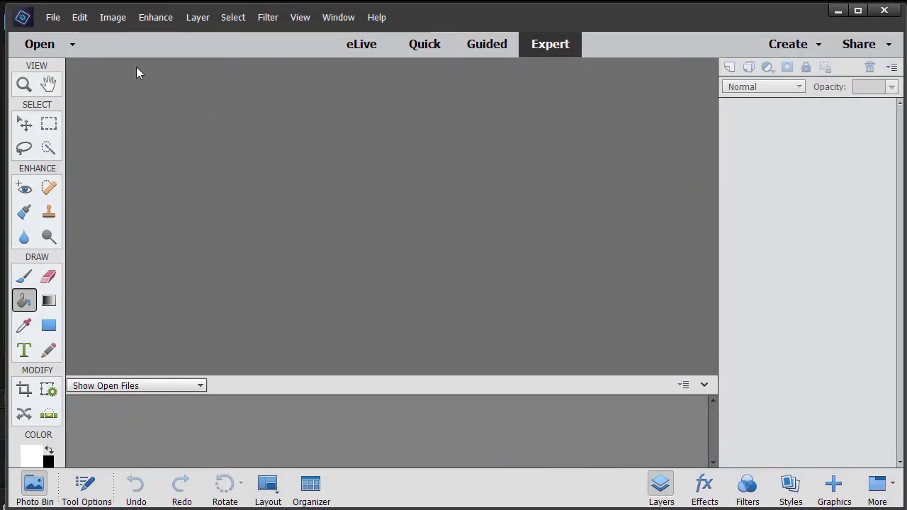
Create a blank 1920×1080 px document at 300 ppi with a transparent background
click(53, 20)
mouse_move(64, 33)
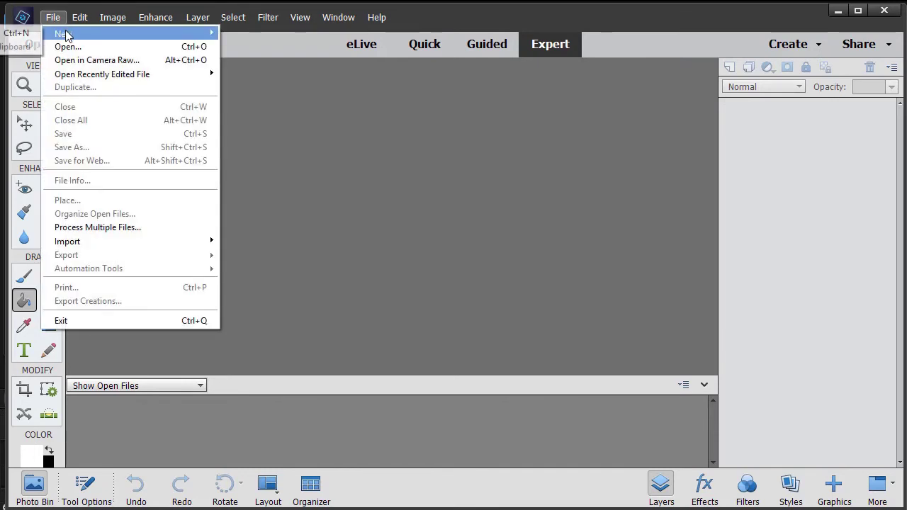
click(21, 33)
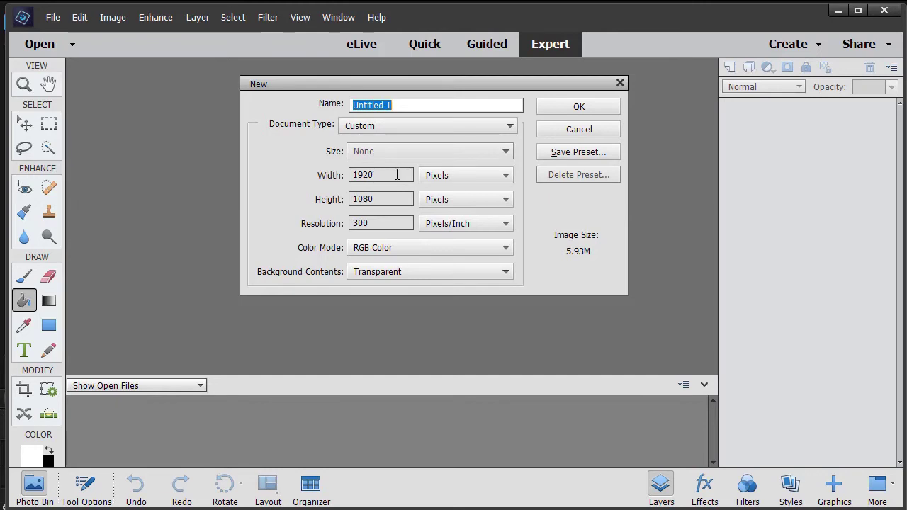
click(579, 108)
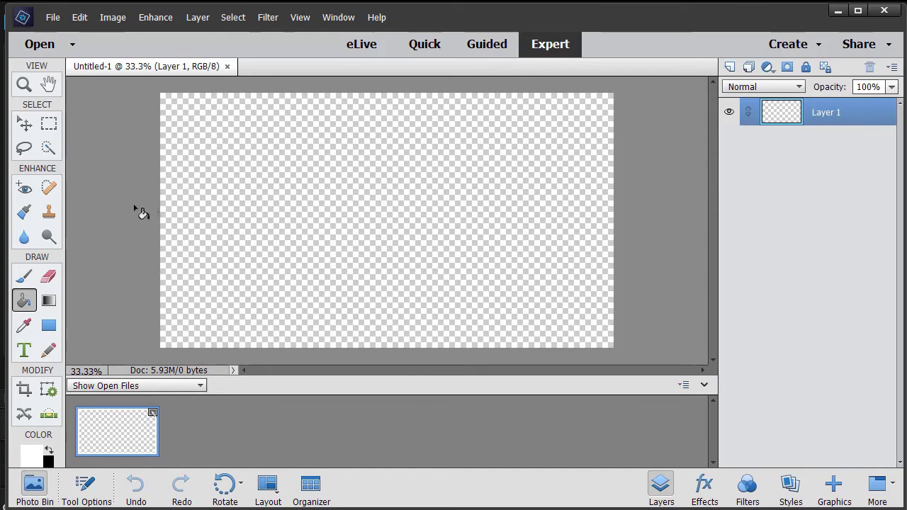
Draw white rectangles spanning the top and bottom edges of the canvas
click(48, 326)
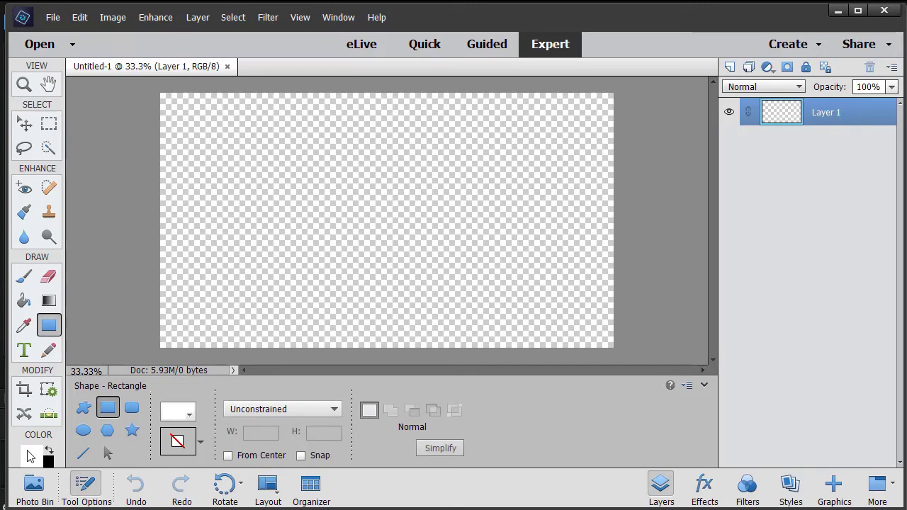
drag(143, 85, 637, 147)
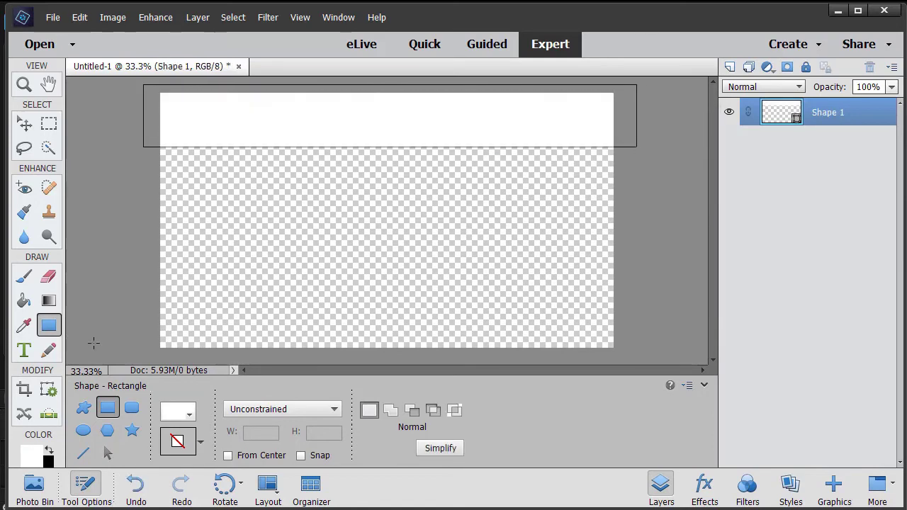
drag(139, 304, 636, 359)
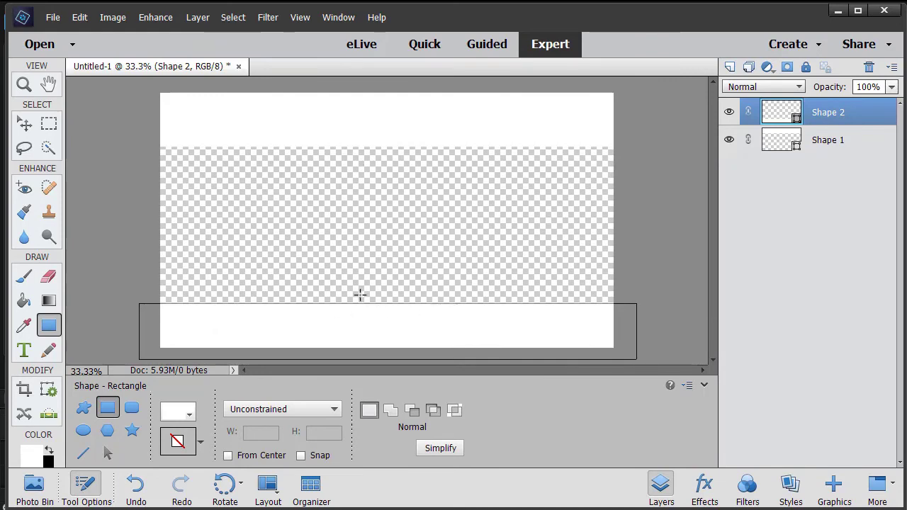
click(53, 17)
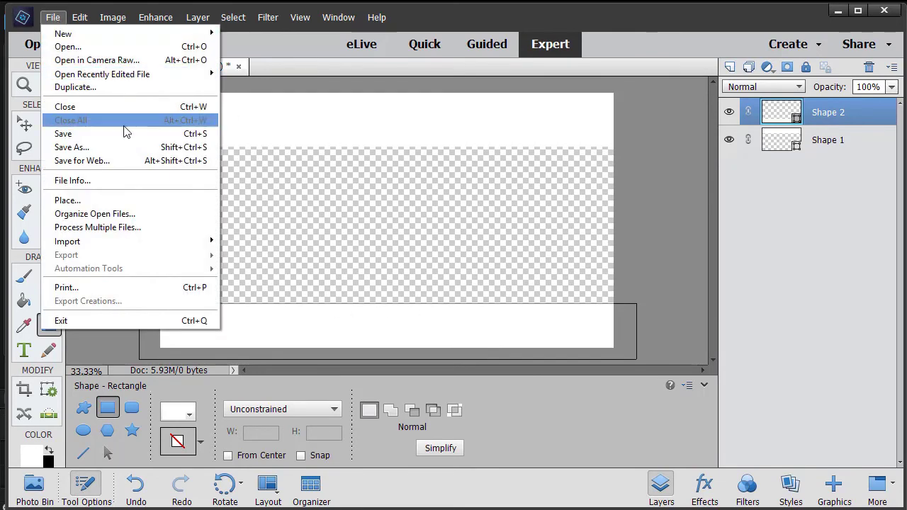
Save the image as newmask in PNG format, accepting the default PNG options
click(121, 147)
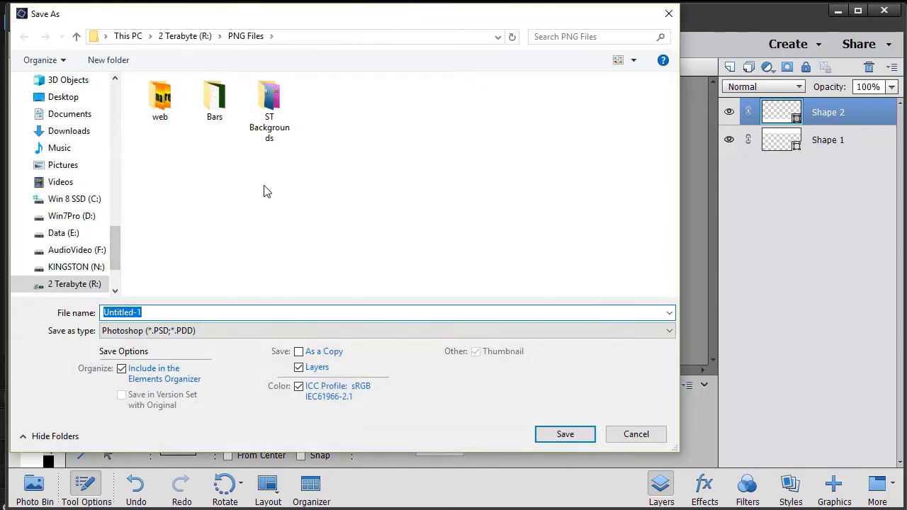
click(669, 331)
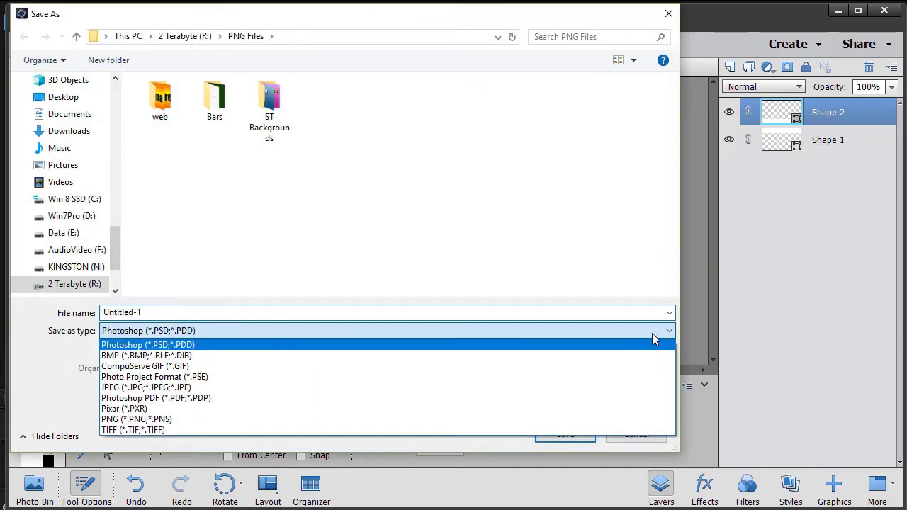
click(255, 420)
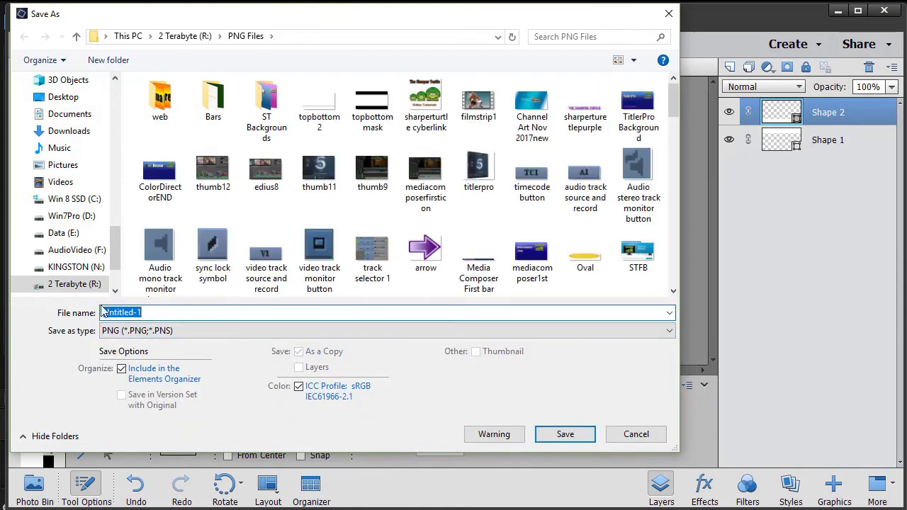
text(nwe)
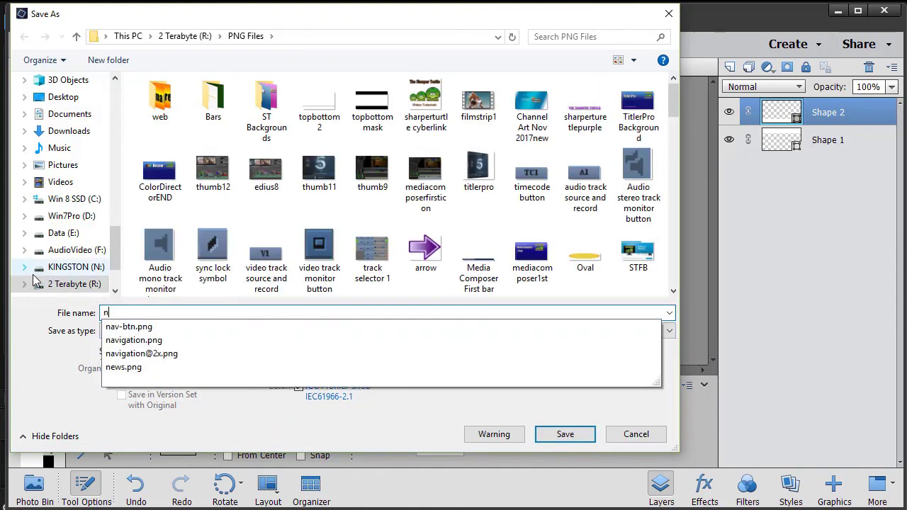
key(BackSpace)
text(ewmask)
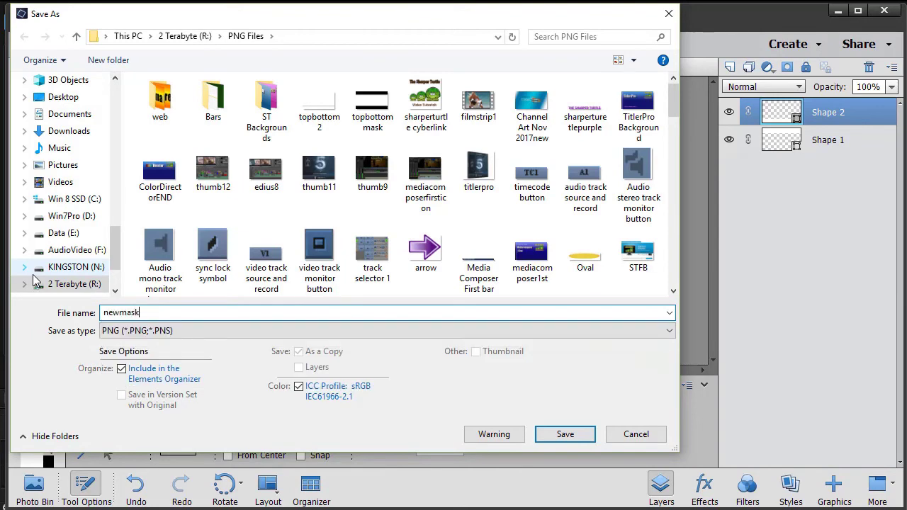
key(Return)
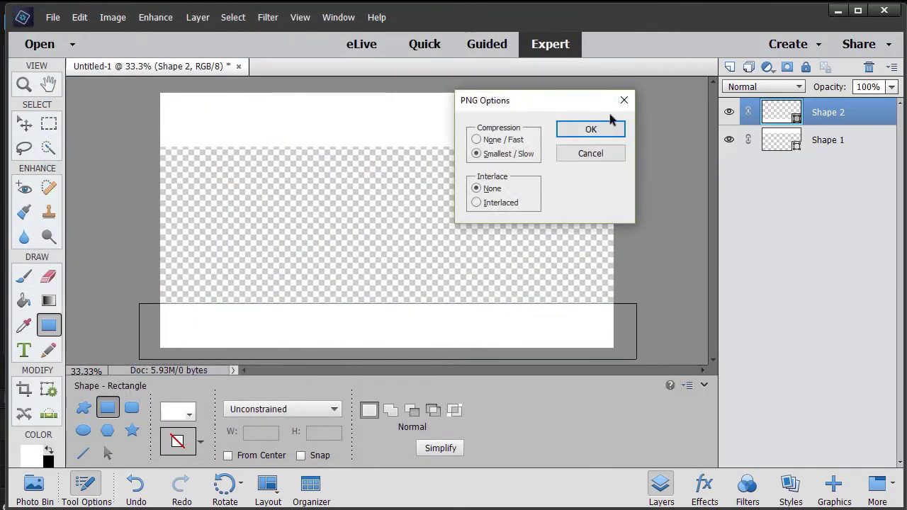
click(569, 126)
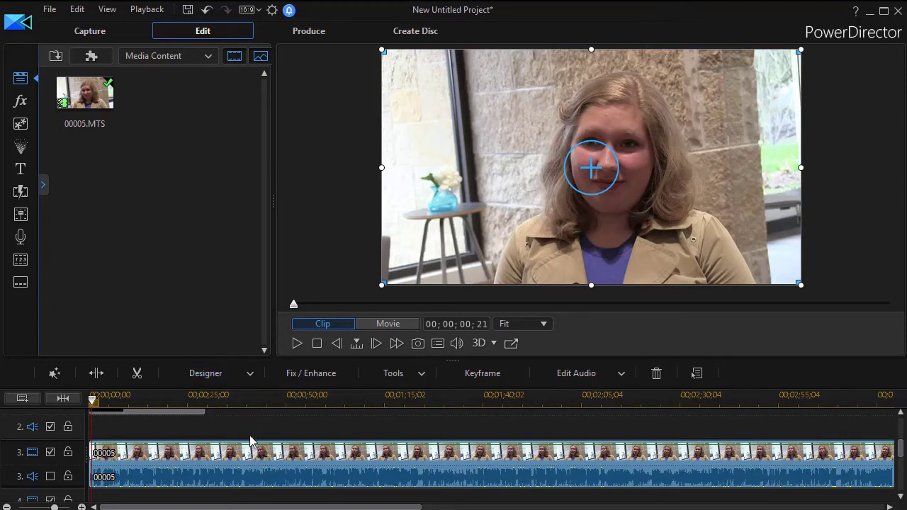
Load newmask.png in Mask Designer as a custom mask using its alpha channel
click(227, 371)
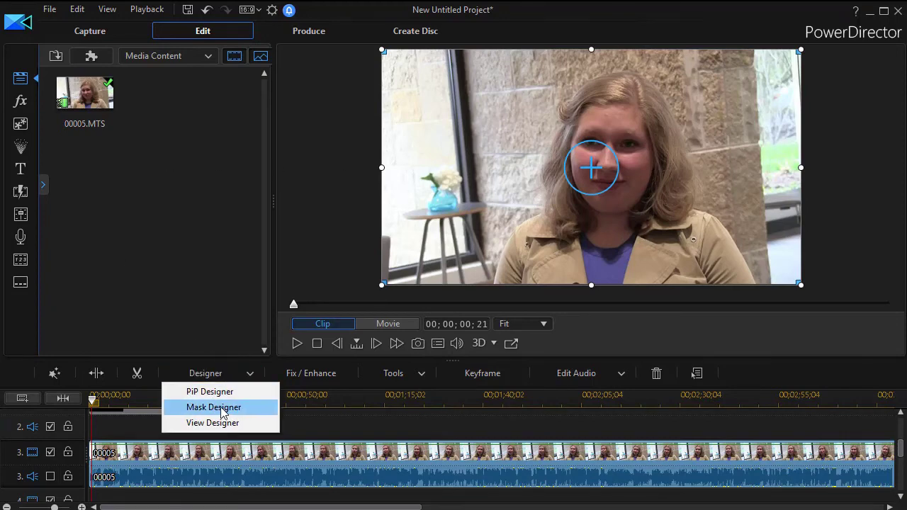
click(220, 406)
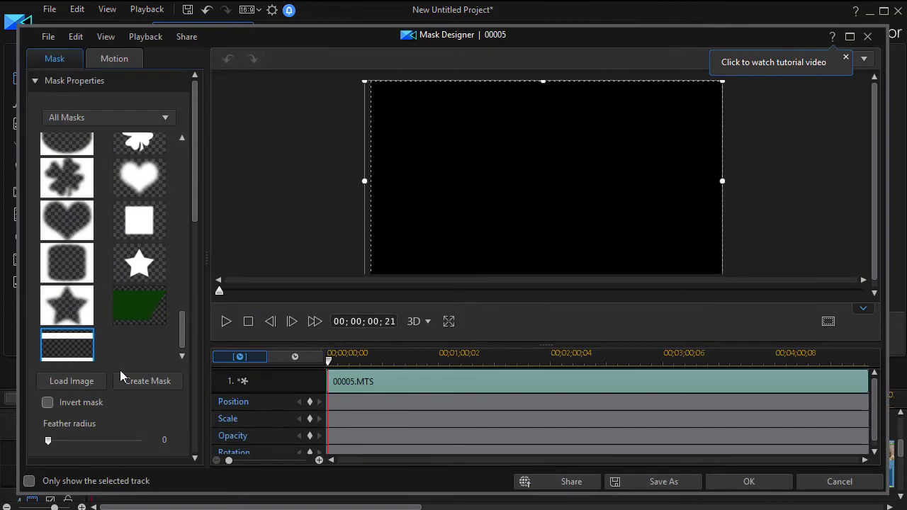
click(92, 379)
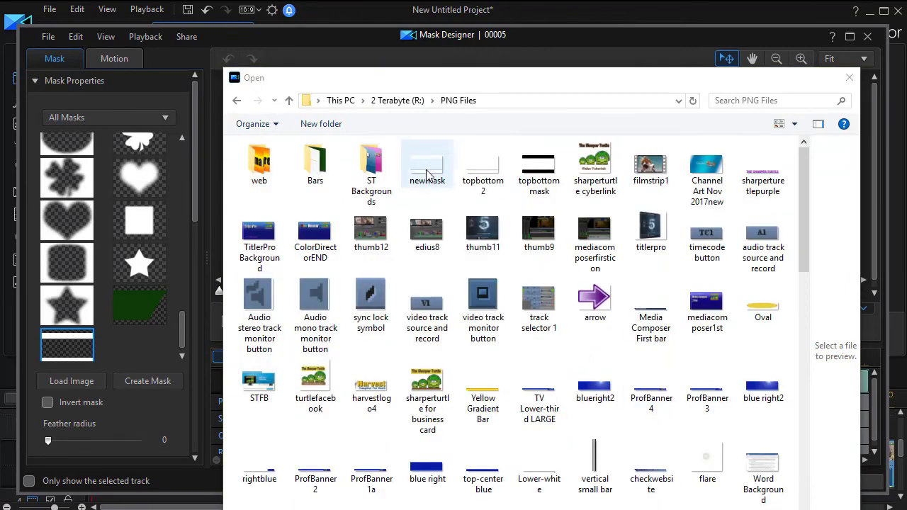
click(430, 172)
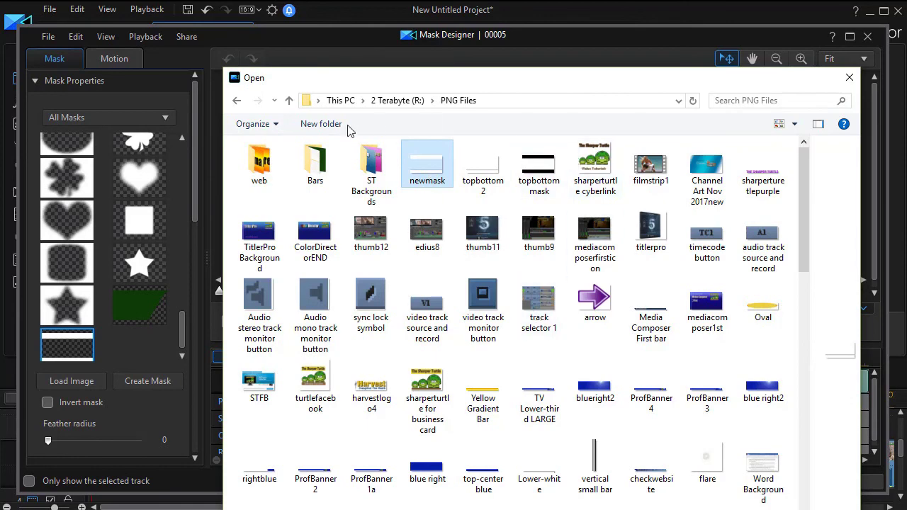
double_click(425, 167)
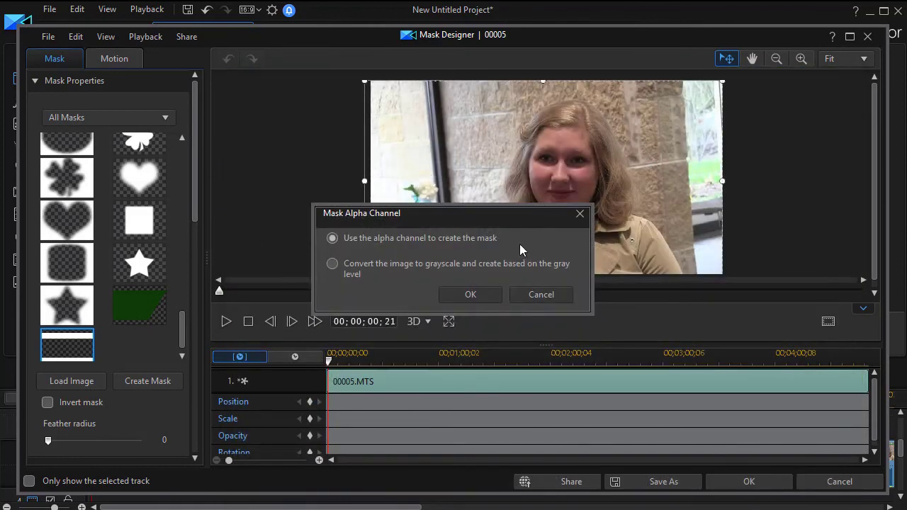
click(478, 296)
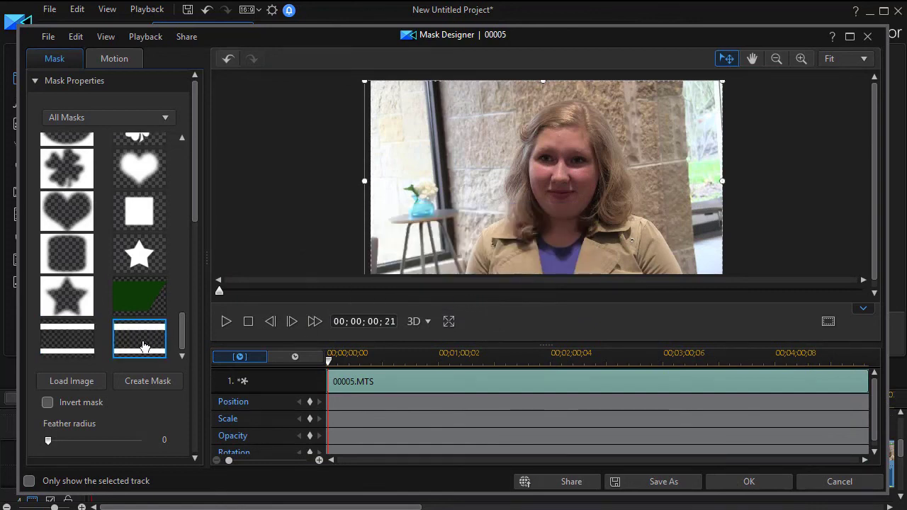